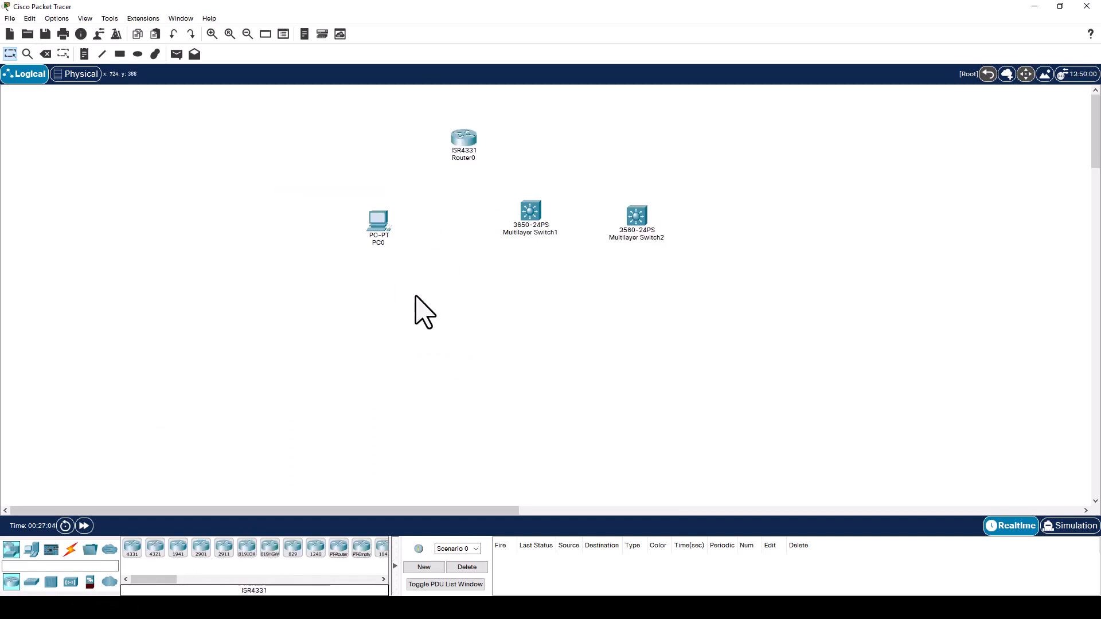
# - Shift Multilayer Switch1 slightly down in line with PC0, and link PC0's RS 232 port to Router0's Console port with a console cable
pyautogui.moveTo(531, 211); pyautogui.dragTo(525, 214)
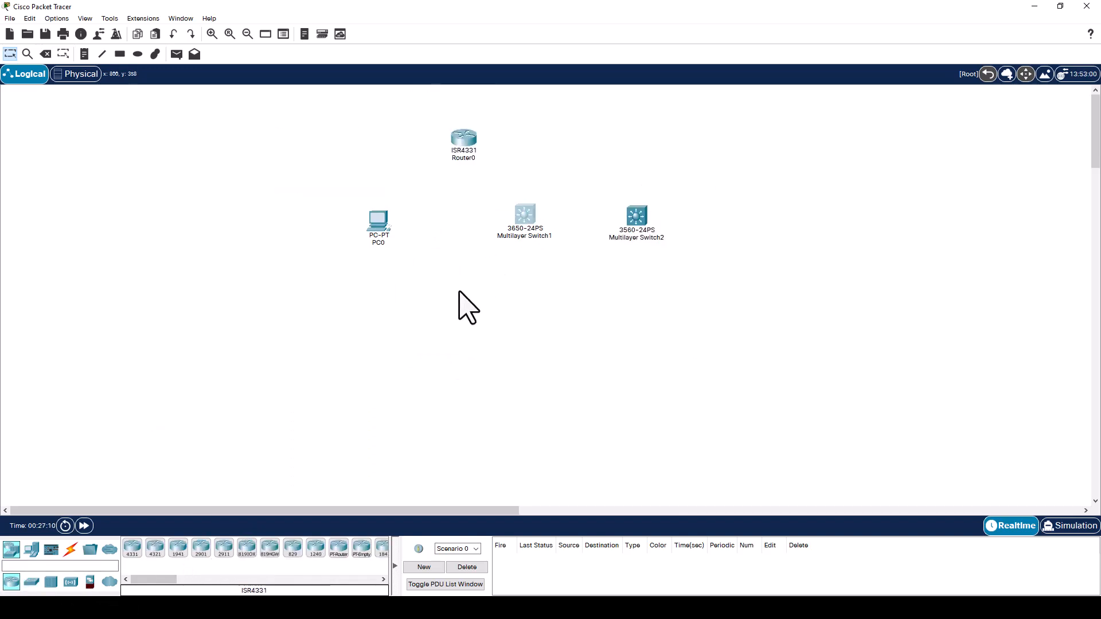
pyautogui.click(71, 552)
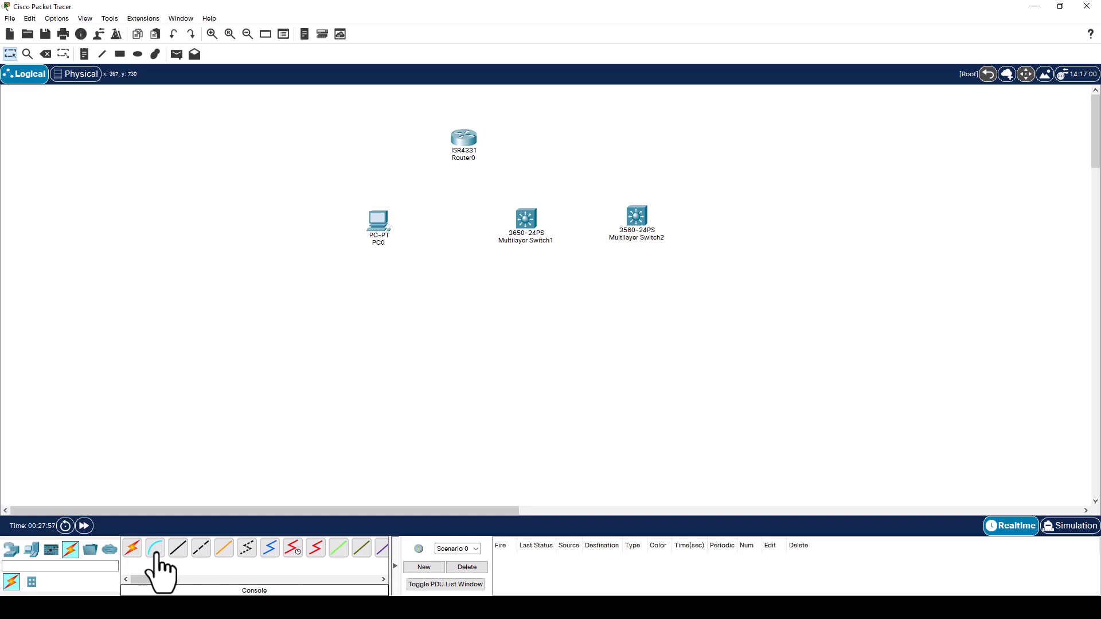
pyautogui.click(155, 551)
pyautogui.click(378, 218)
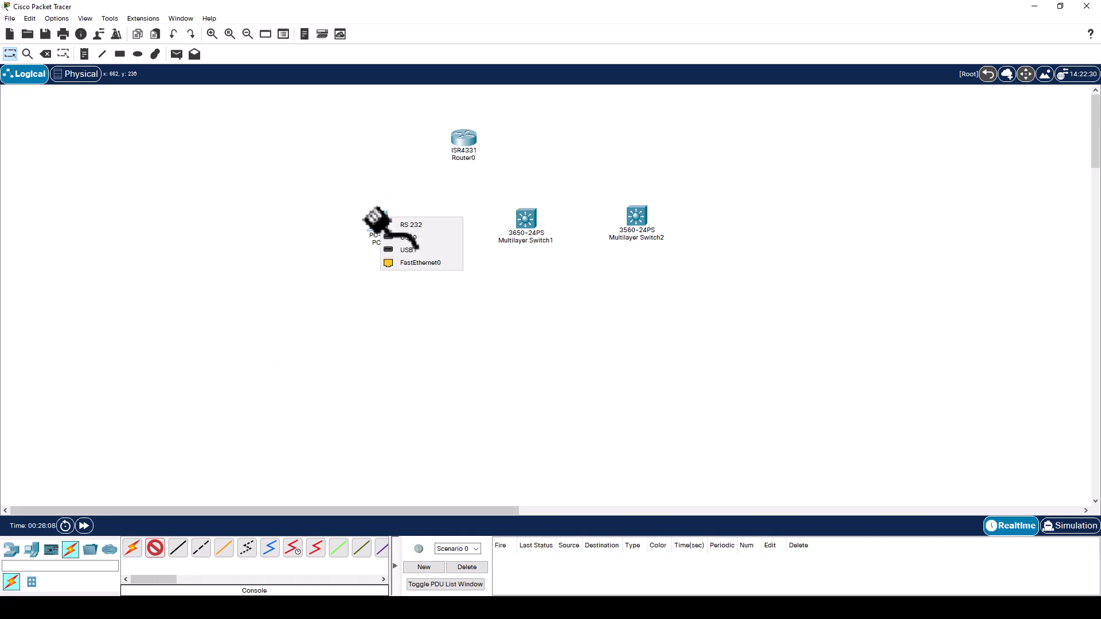
pyautogui.click(412, 226)
pyautogui.click(463, 140)
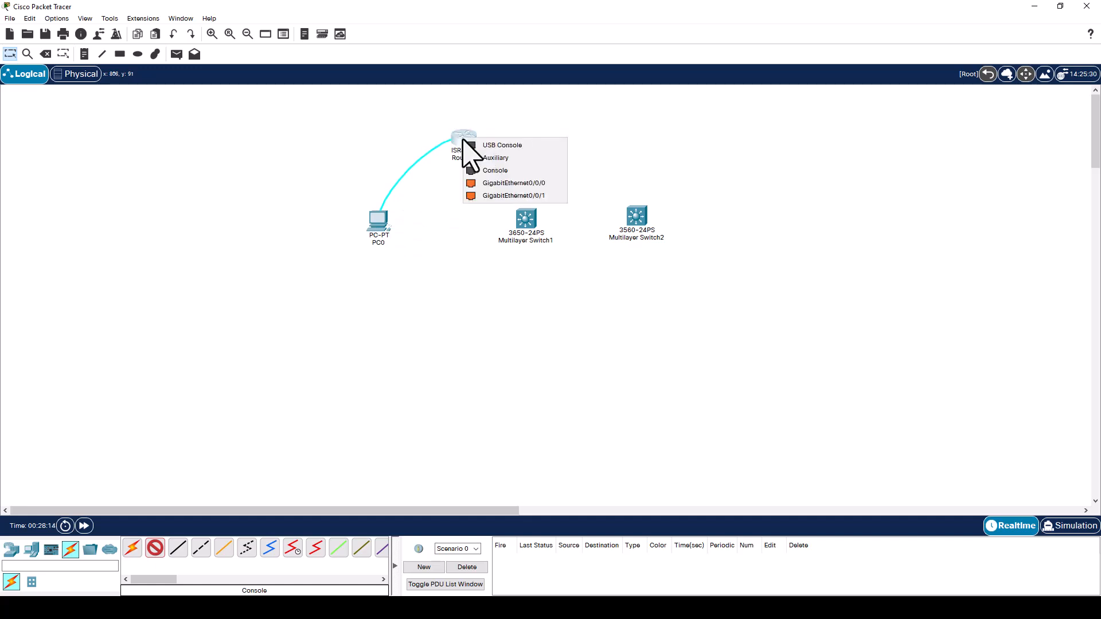
pyautogui.click(493, 171)
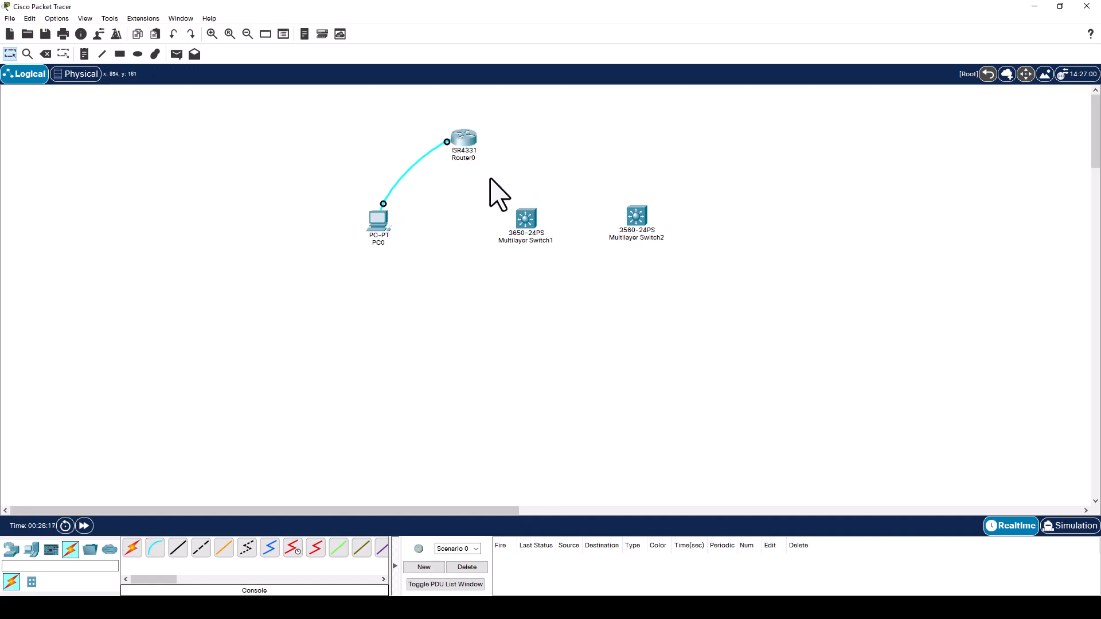
# - Connect PC0's FastEthernet0 port to GigabitEthernet1/0/1 on Multilayer Switch1 with a copper straight-through cable
pyautogui.click(179, 550)
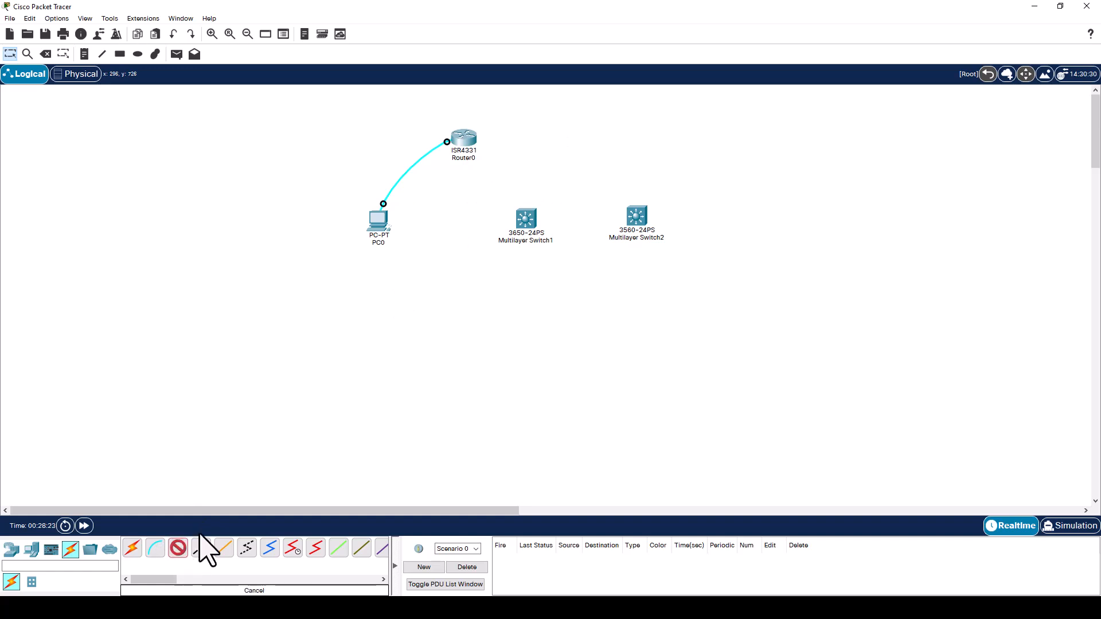
pyautogui.click(378, 221)
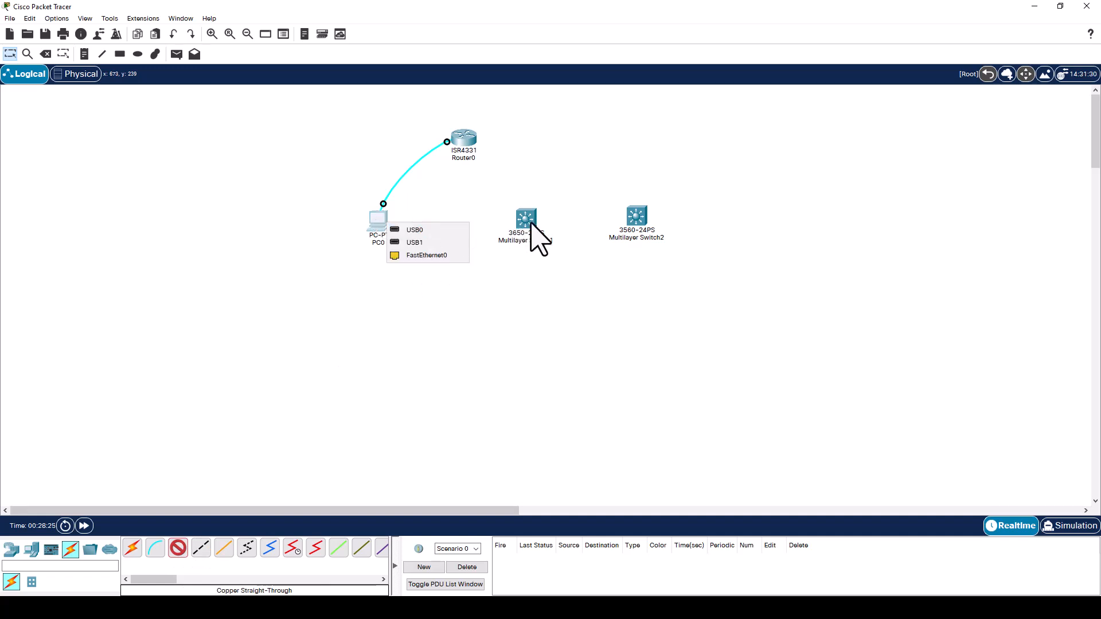
pyautogui.click(428, 256)
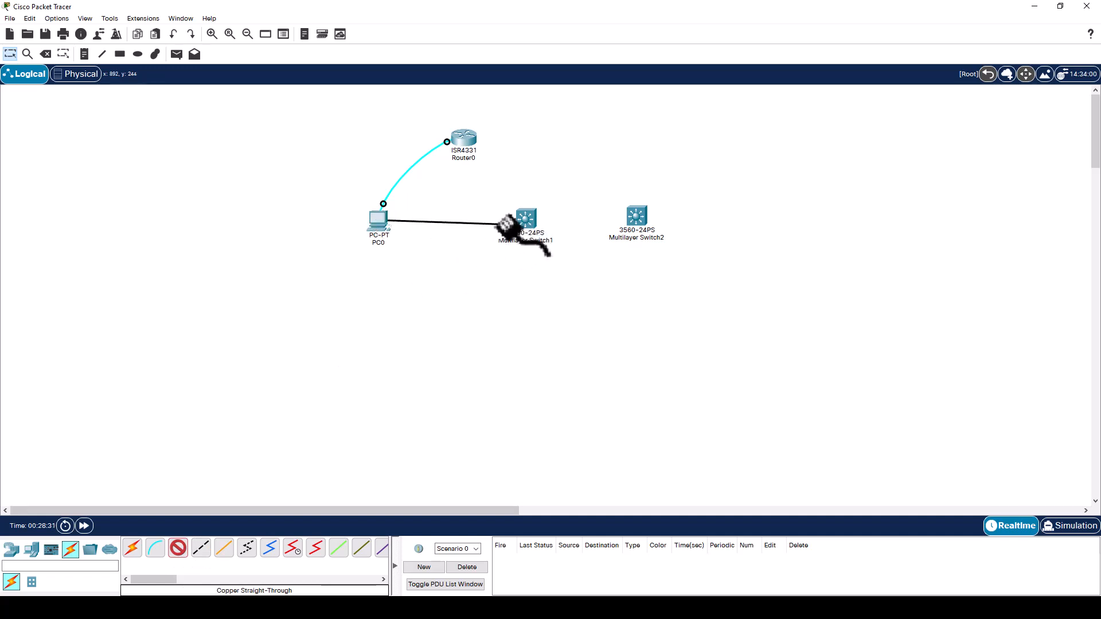
pyautogui.click(524, 221)
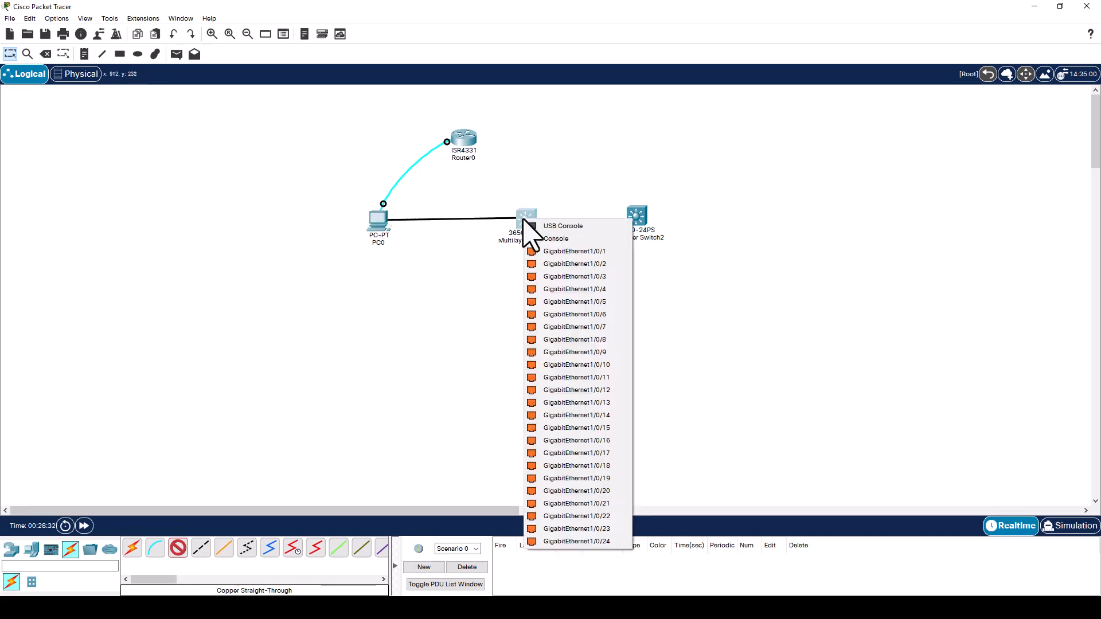
pyautogui.click(565, 252)
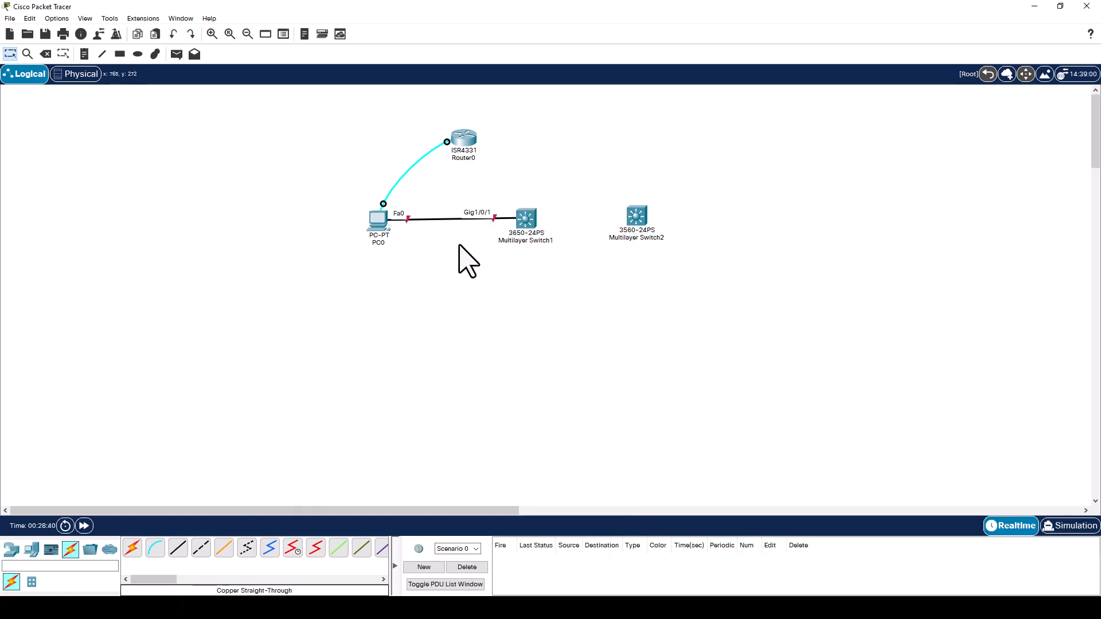
pyautogui.click(531, 218)
pyautogui.moveTo(644, 219); pyautogui.dragTo(634, 217)
pyautogui.moveTo(671, 390); pyautogui.dragTo(698, 217)
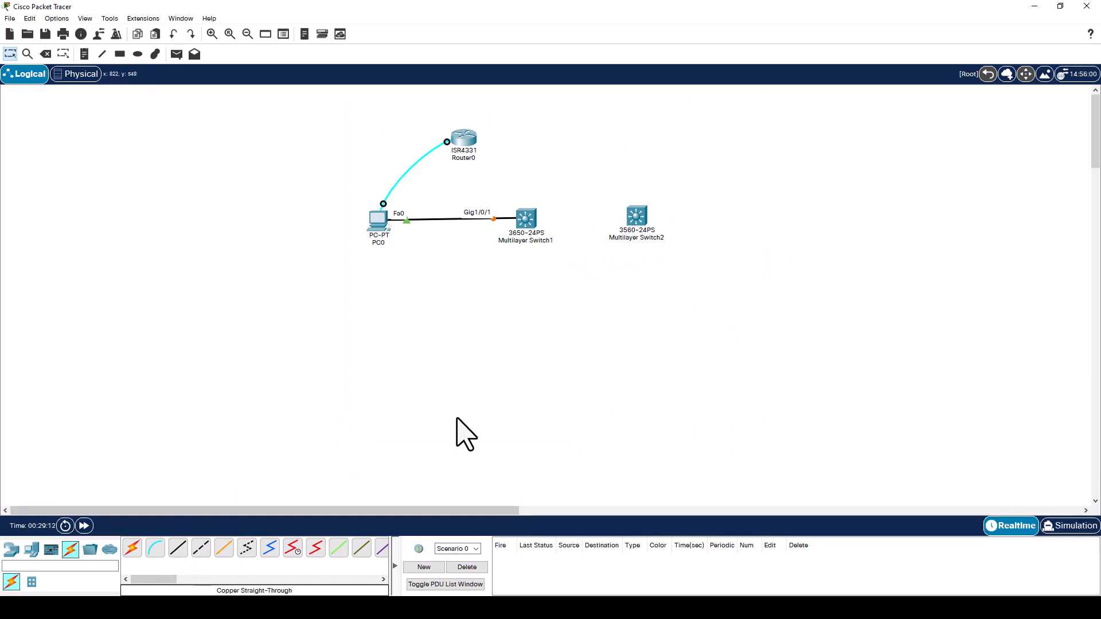
# - Connect GigabitEthernet1/0/24 on Multilayer Switch1 to GigabitEthernet0/1 on Multilayer Switch2 with a copper cross-over cable
pyautogui.click(200, 548)
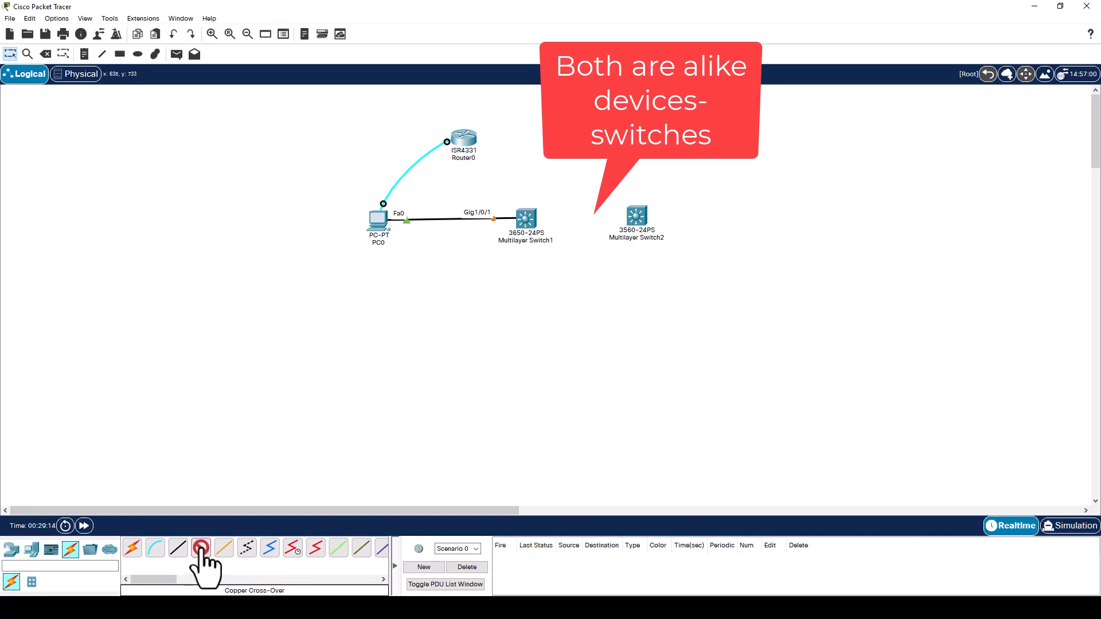
pyautogui.click(525, 217)
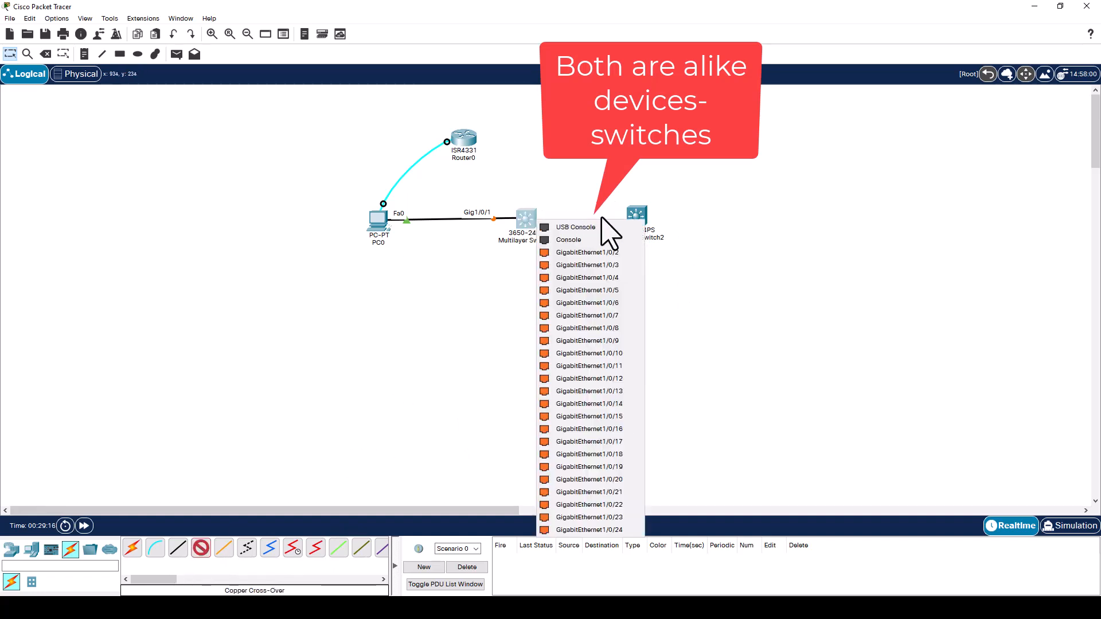
pyautogui.click(615, 530)
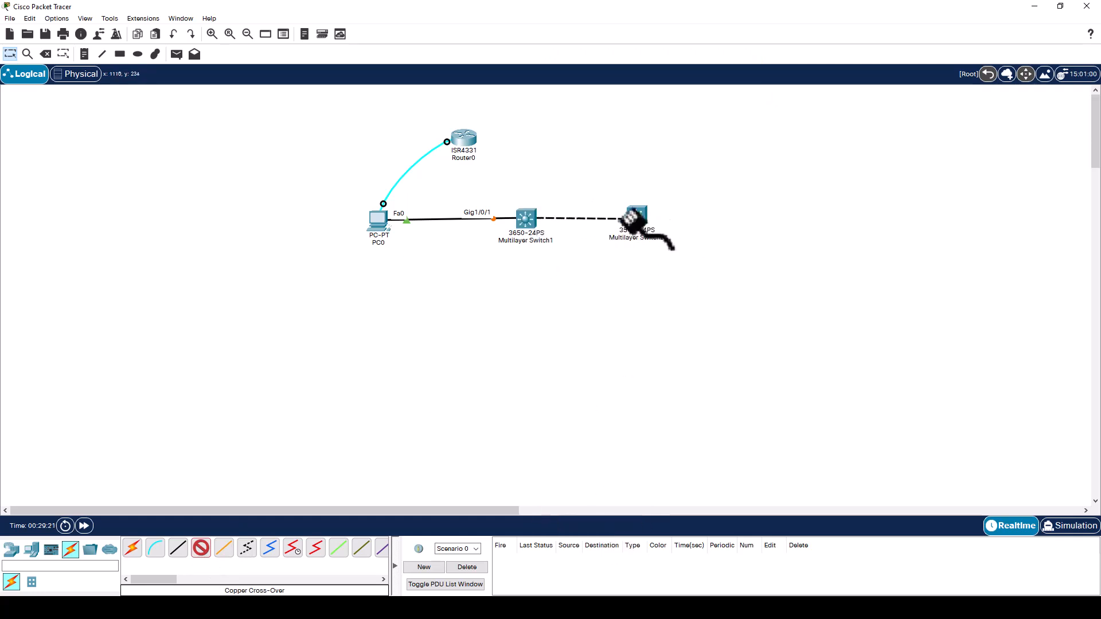
pyautogui.click(629, 215)
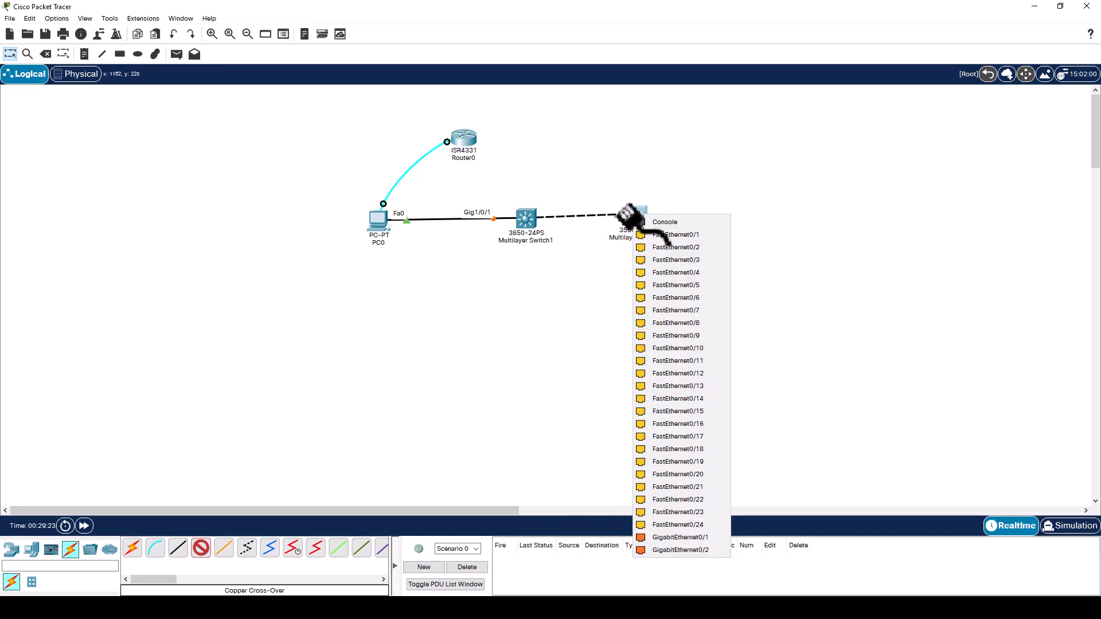
pyautogui.click(693, 539)
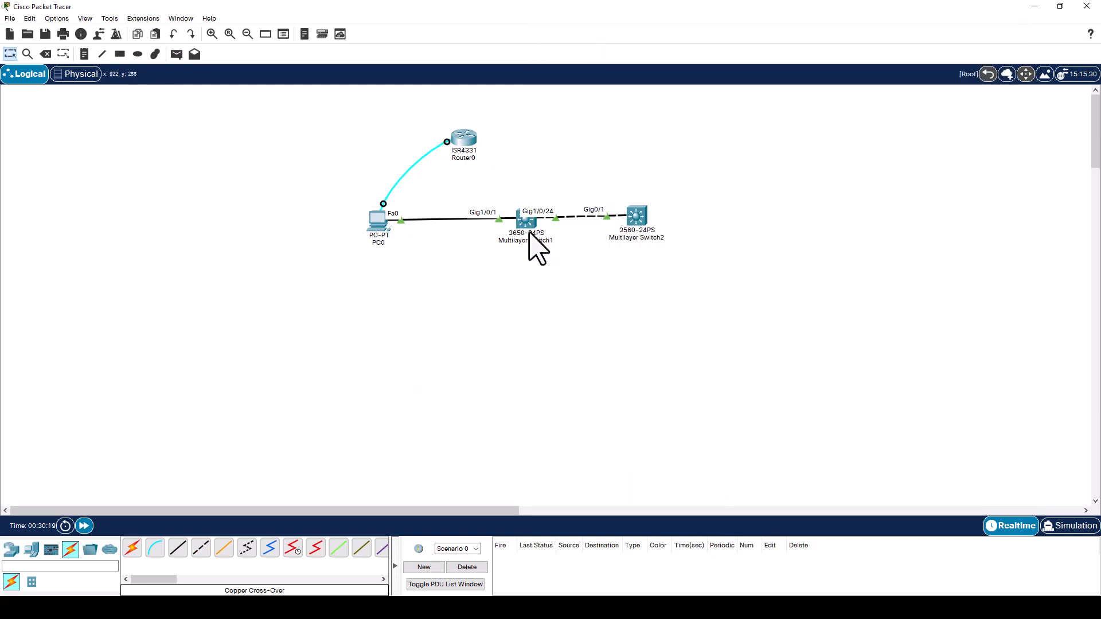
# - Connect Router0's GigabitEthernet0/0/0 port to GigabitEthernet1/0/23 on Multilayer Switch1 with a copper straight-through cable
pyautogui.click(181, 549)
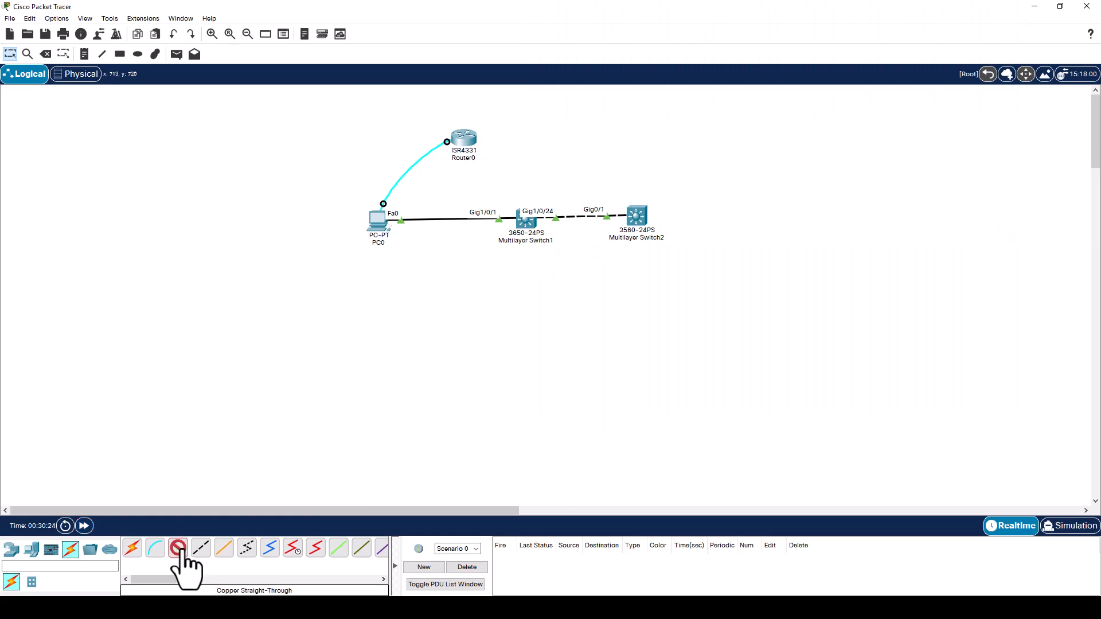
pyautogui.click(459, 136)
pyautogui.click(527, 172)
pyautogui.click(526, 222)
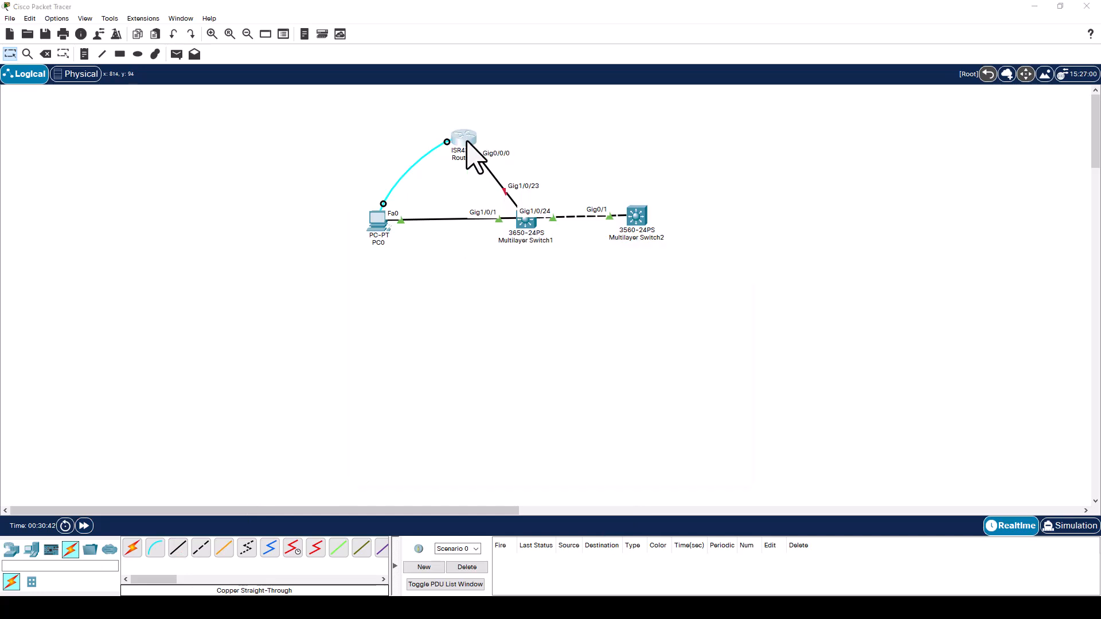
# - In Router0's command line, decline the initial configuration dialog and display the router's configuration
pyautogui.click(462, 141)
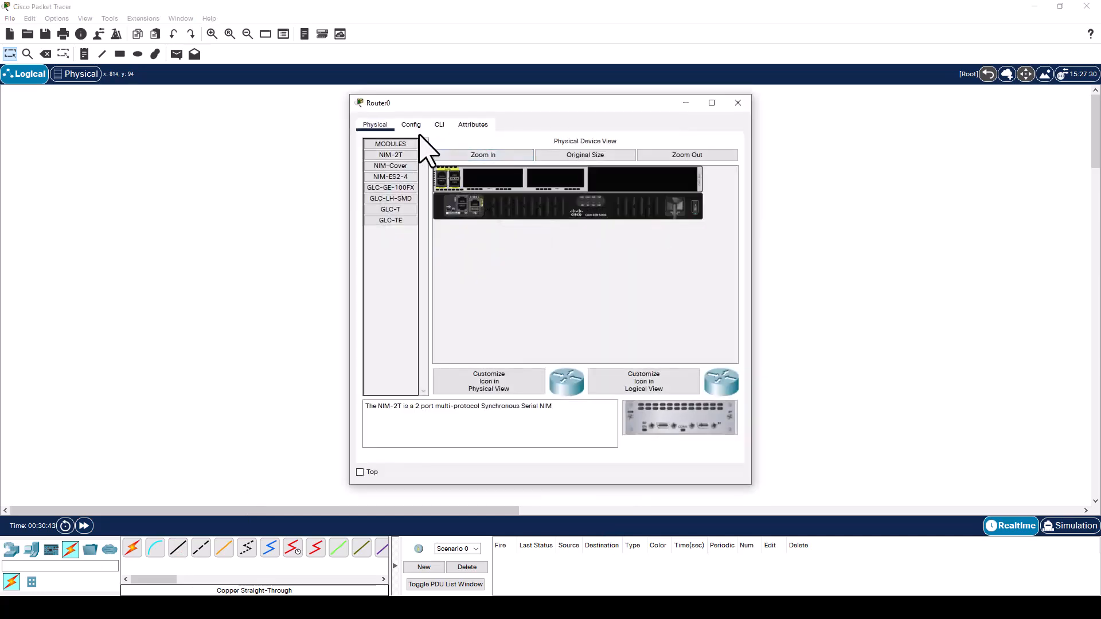
pyautogui.click(439, 125)
pyautogui.press('Return')
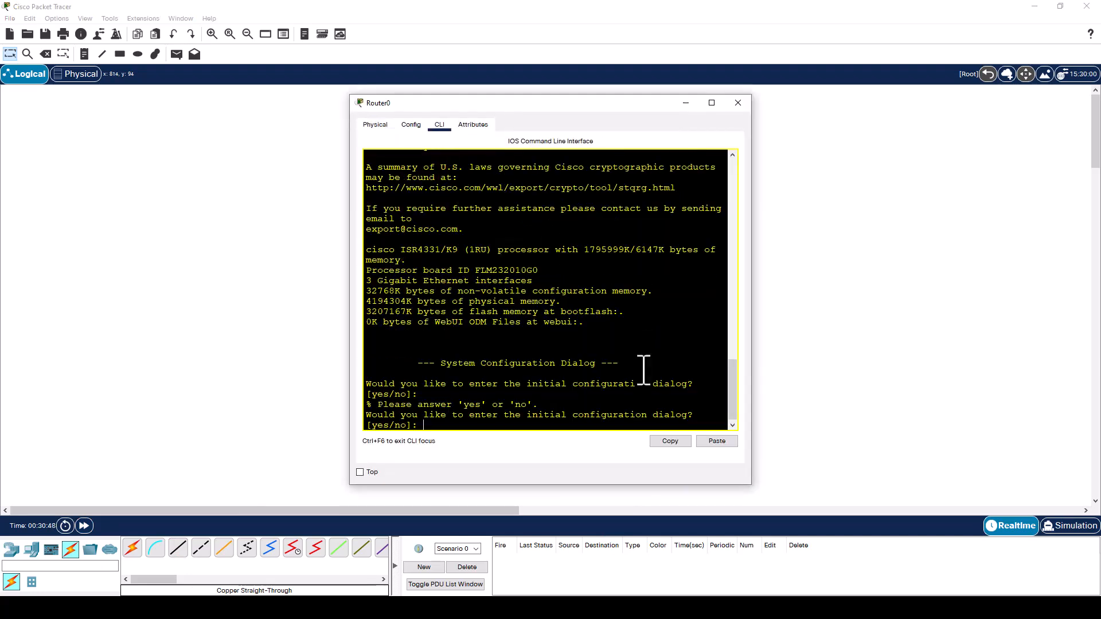
pyautogui.write('no')
pyautogui.press('Return')
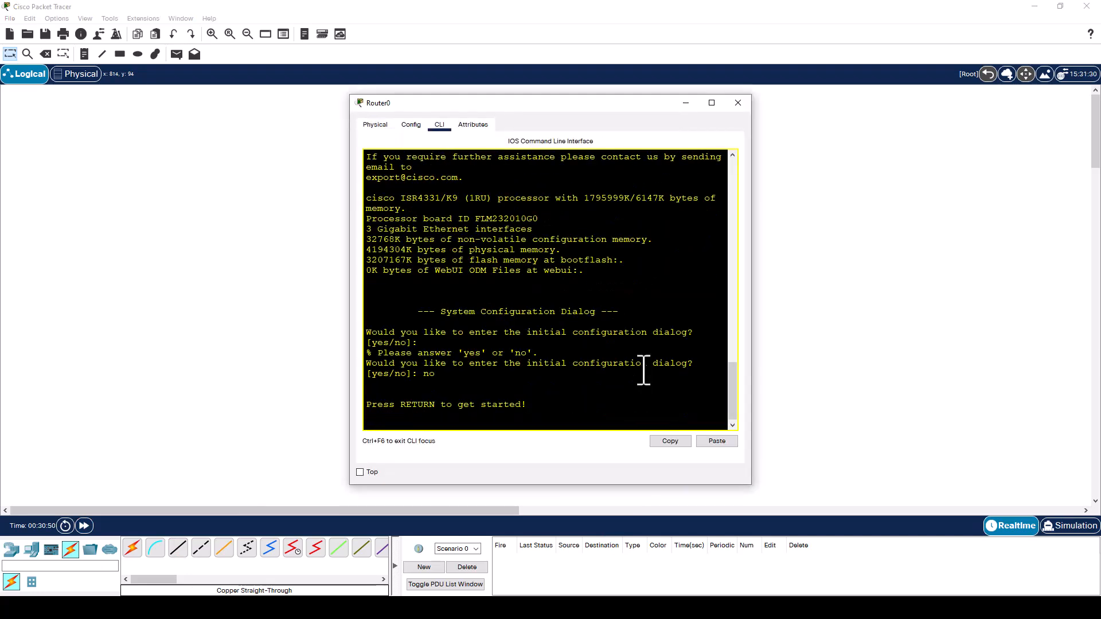
pyautogui.press('Return')
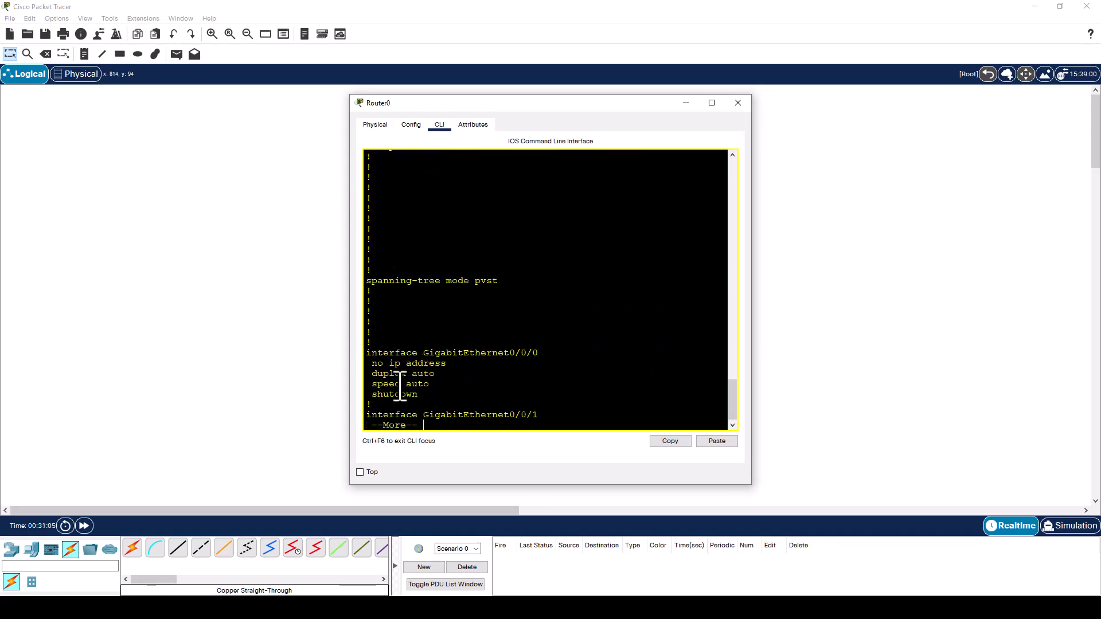
# - Enable Router0's interface g0/0/0 with no shut in configuration mode, and fast-forward the network time
pyautogui.write('qconf t')
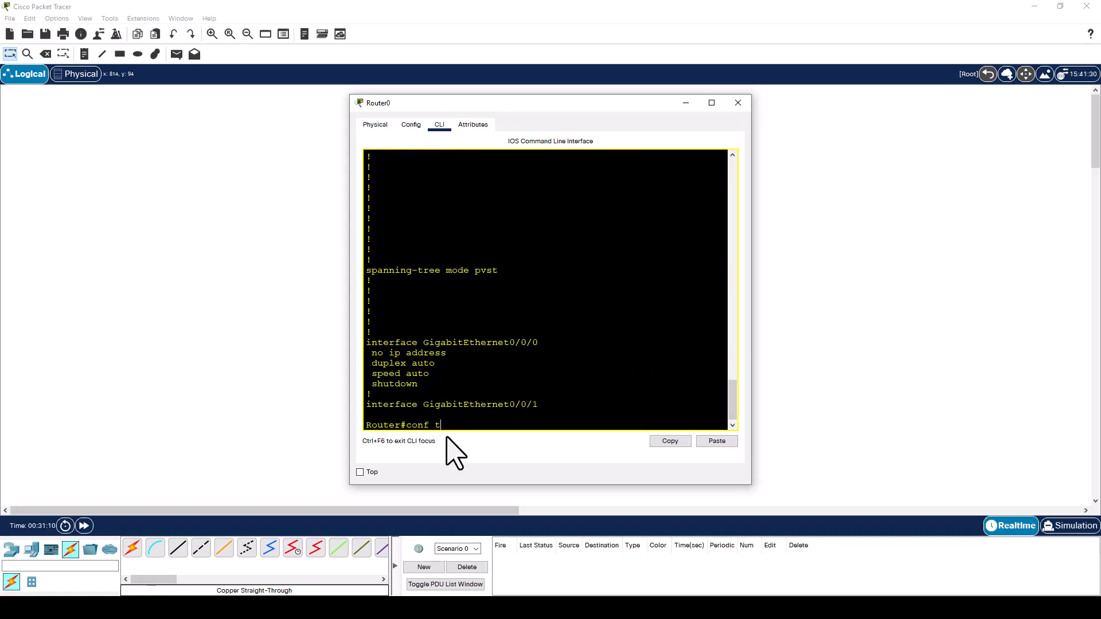
pyautogui.press('Return')
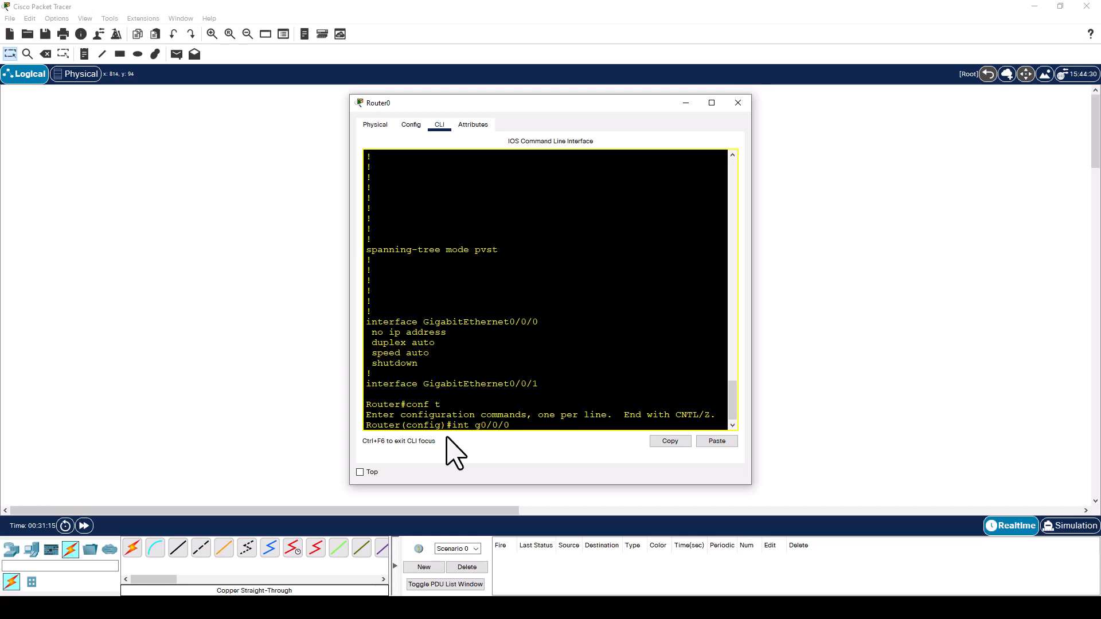
pyautogui.write('int g0/0/0')
pyautogui.press('Return')
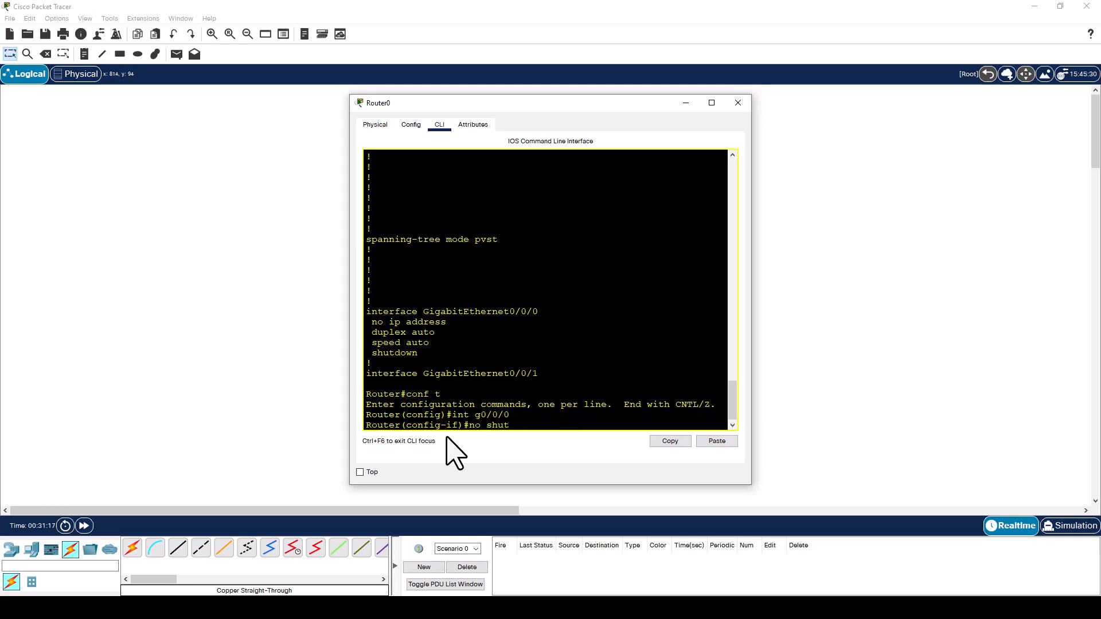
pyautogui.write('no shut')
pyautogui.press('Return')
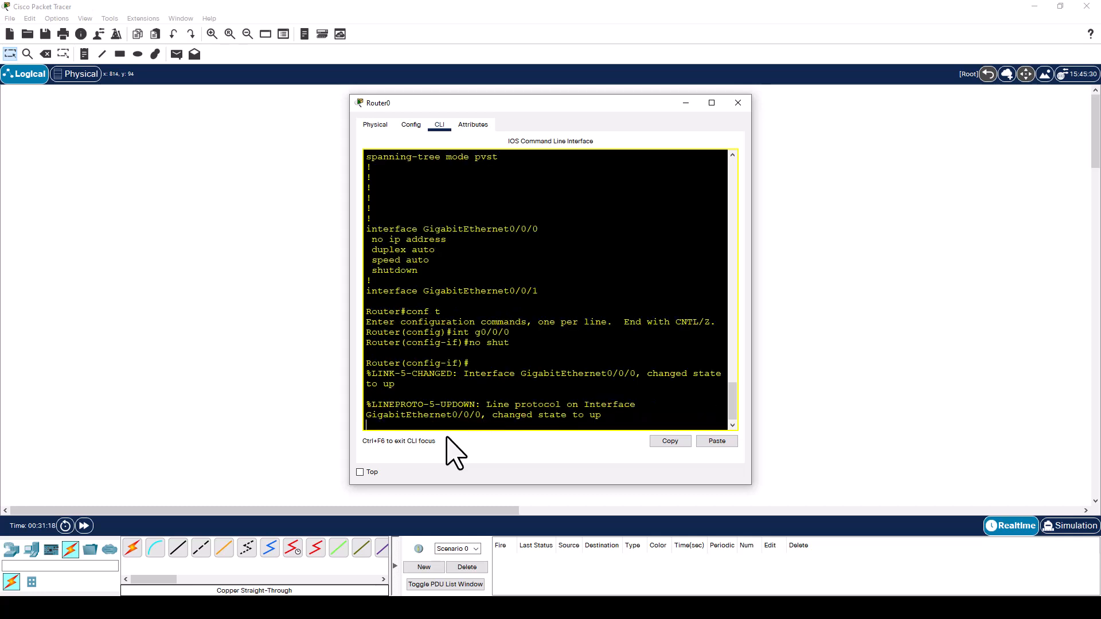
pyautogui.click(738, 103)
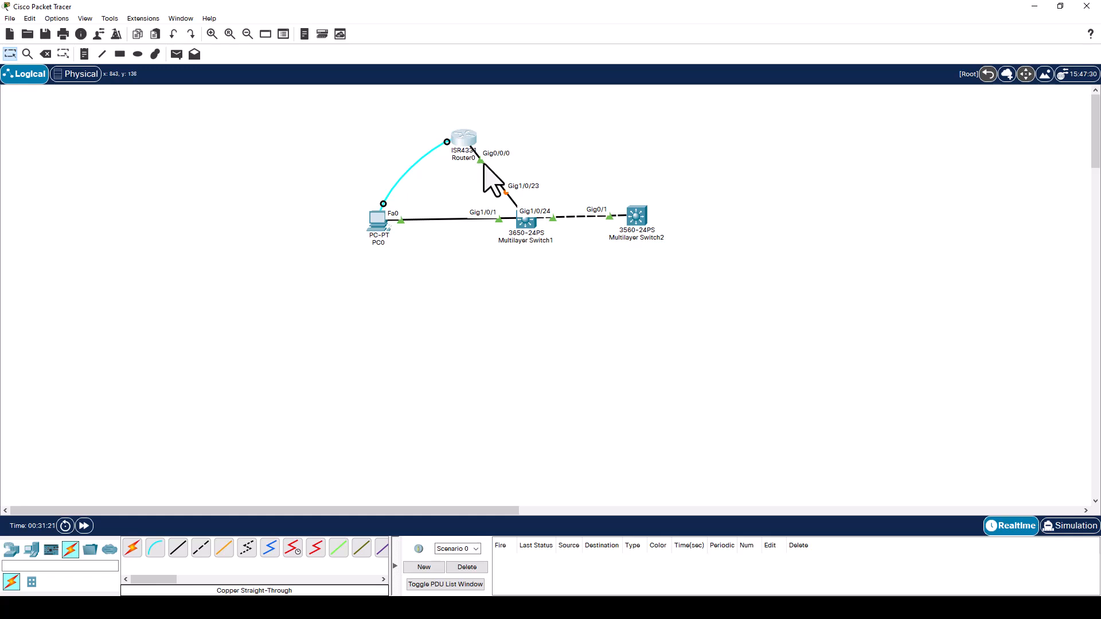
pyautogui.click(84, 526)
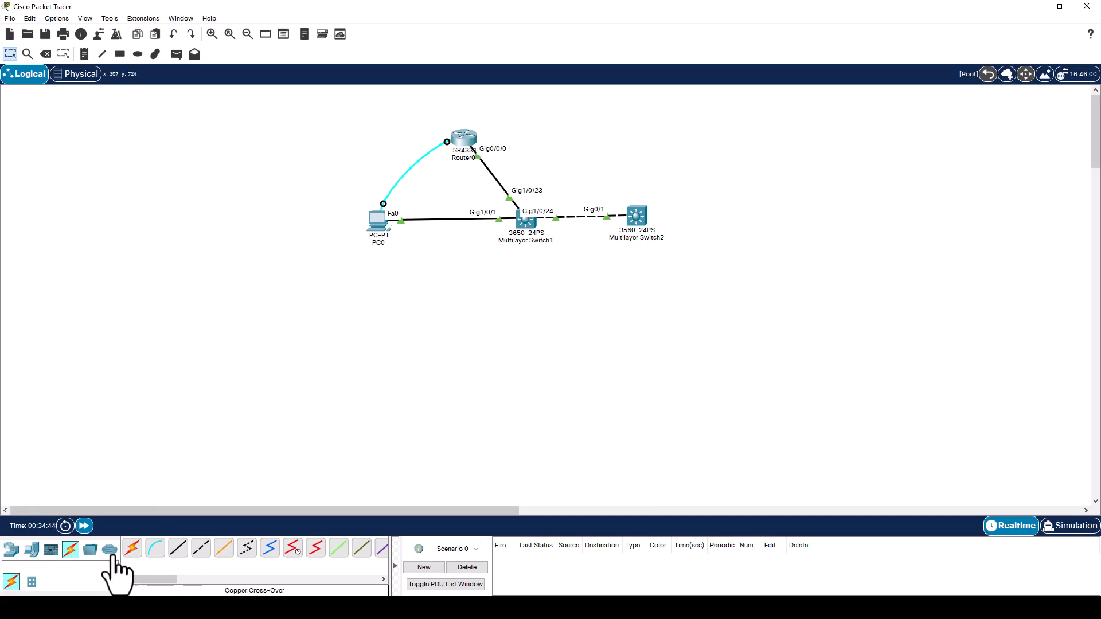
# - Add a second PC to the workspace, below and between PC0 and Multilayer Switch1
pyautogui.click(32, 551)
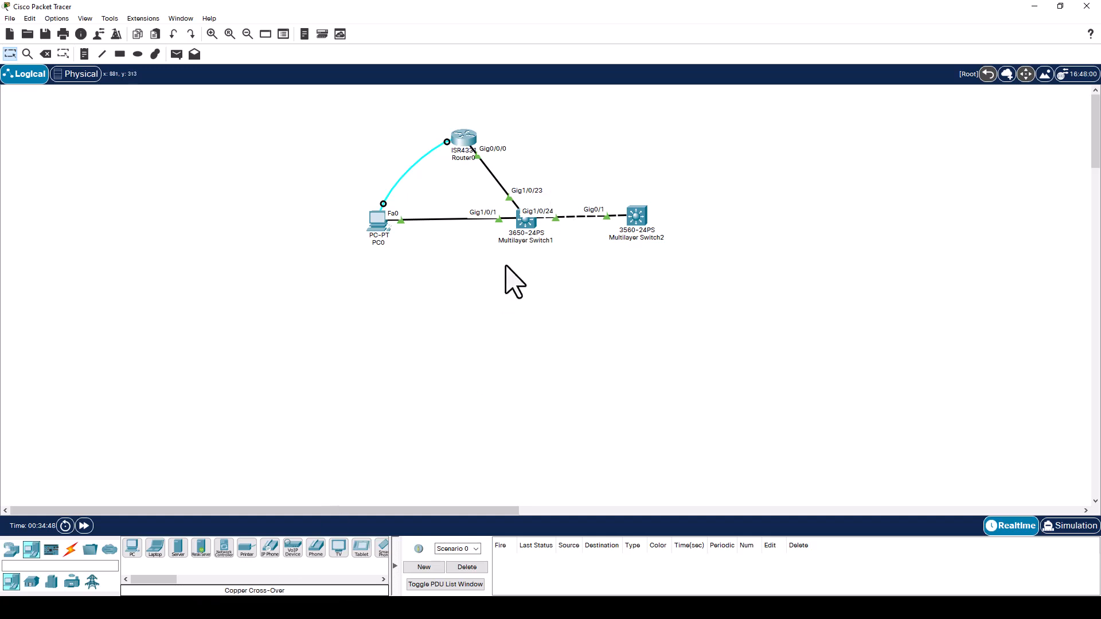
pyautogui.click(133, 552)
pyautogui.click(442, 311)
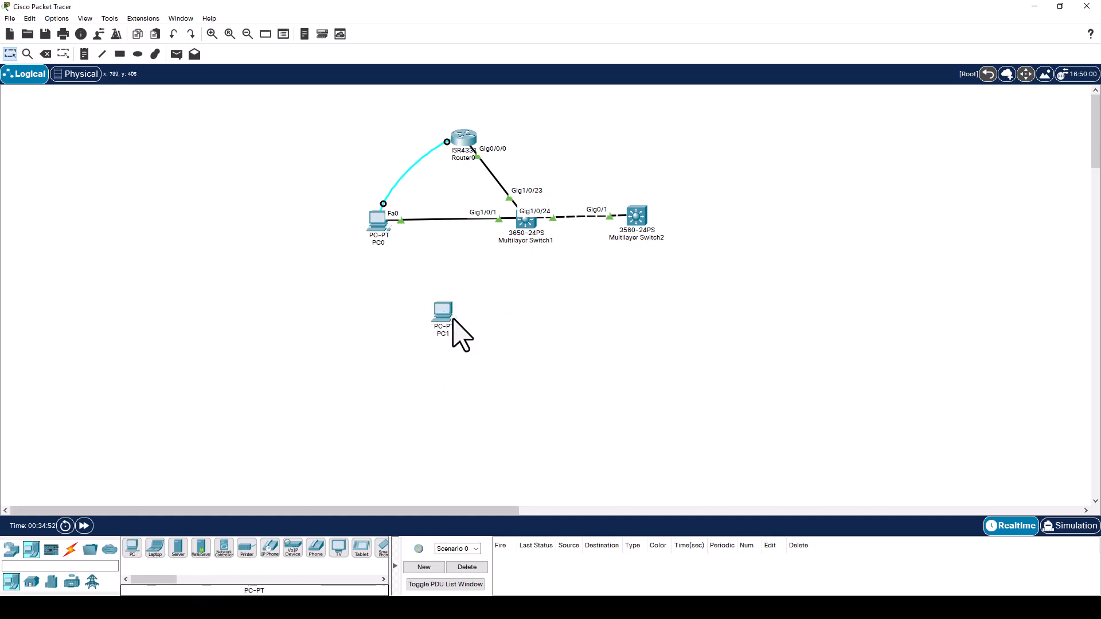
# - Connect PC1's FastEthernet0 port to GigabitEthernet1/0/2 on Multilayer Switch1 with a copper cross-over cable, and fast-forward the network time
pyautogui.click(70, 550)
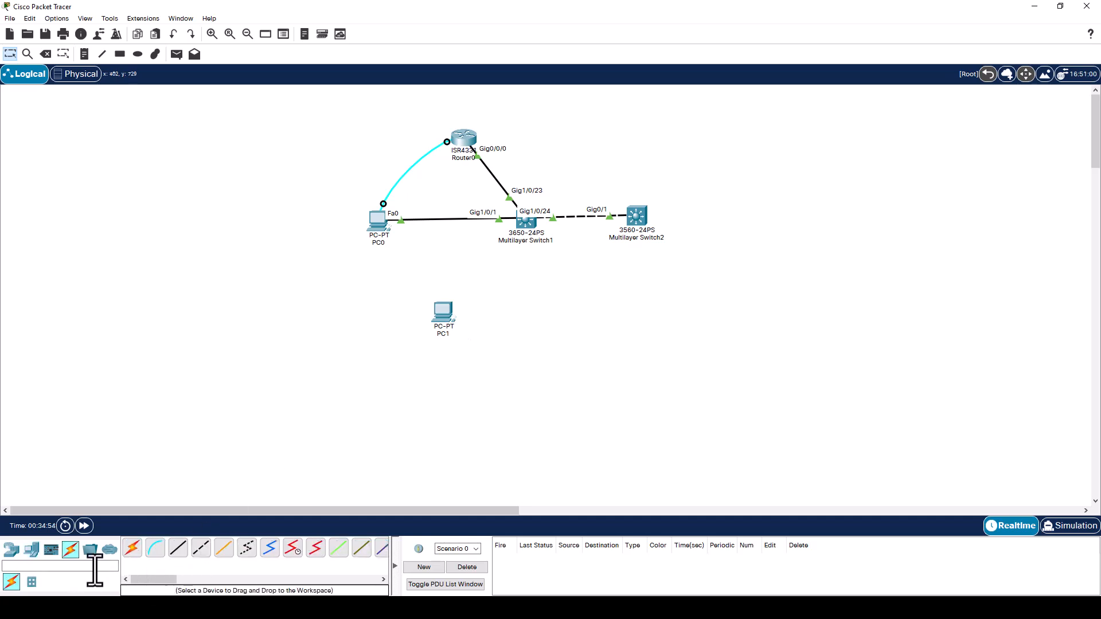
pyautogui.click(201, 548)
pyautogui.click(456, 318)
pyautogui.click(465, 354)
pyautogui.click(519, 225)
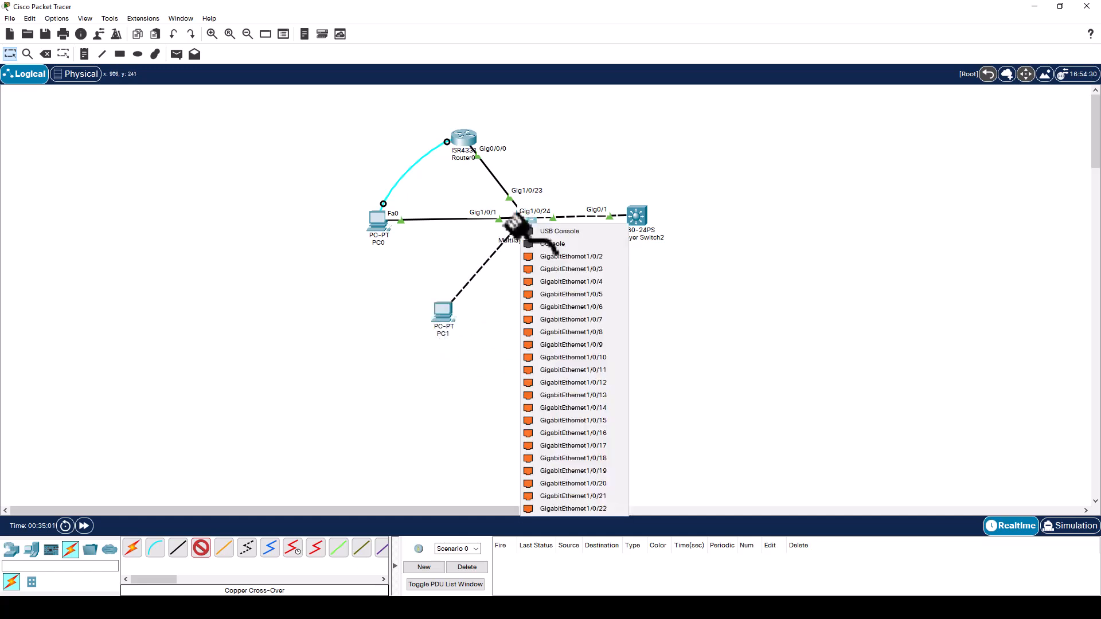
pyautogui.click(561, 257)
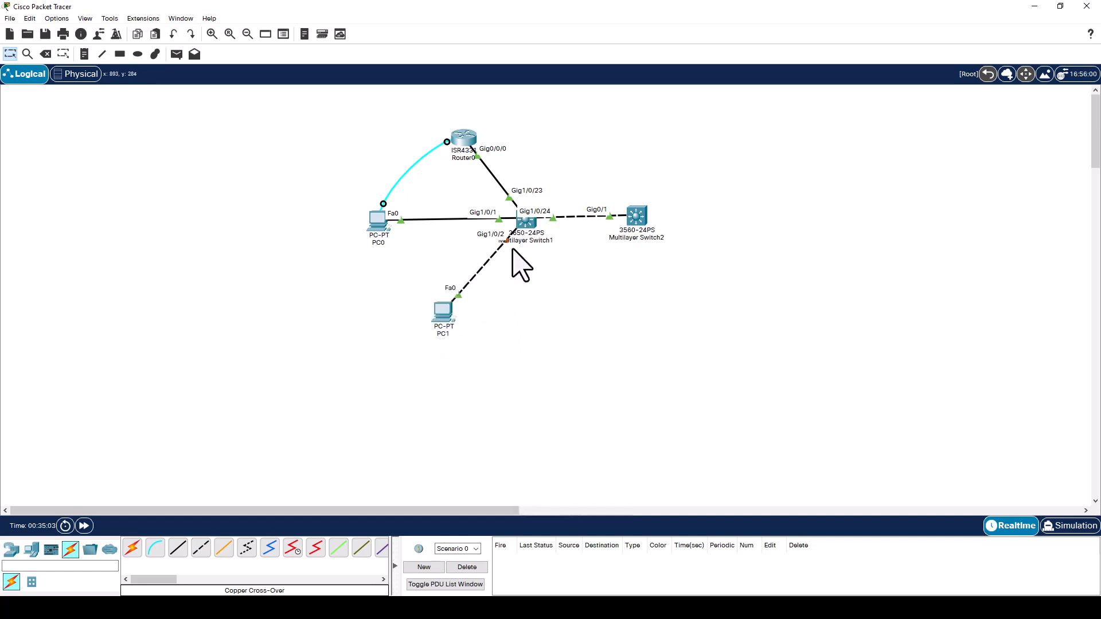
pyautogui.click(83, 526)
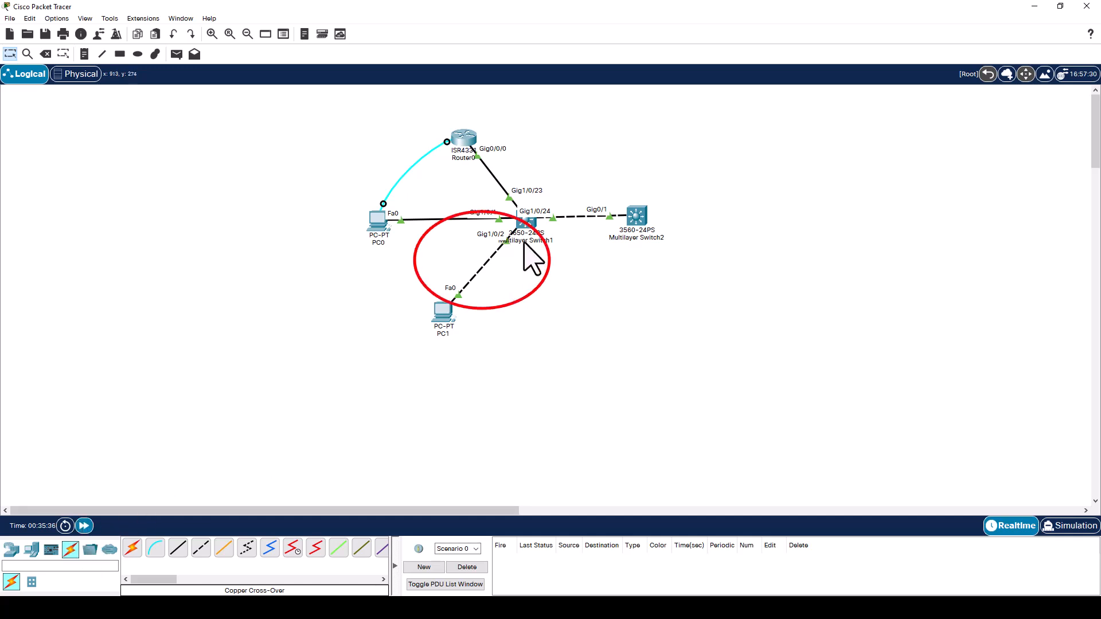
# - Open Multilayer Switch1's command line in a maximized window, and check PC1's link to the switch in the topology
pyautogui.click(525, 241)
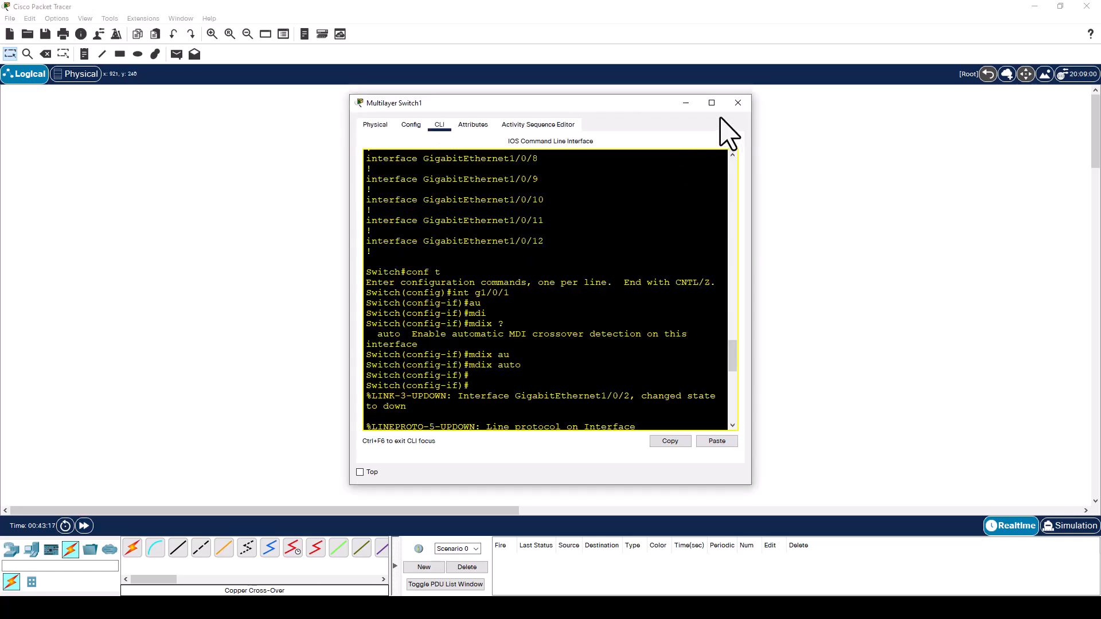
pyautogui.click(712, 103)
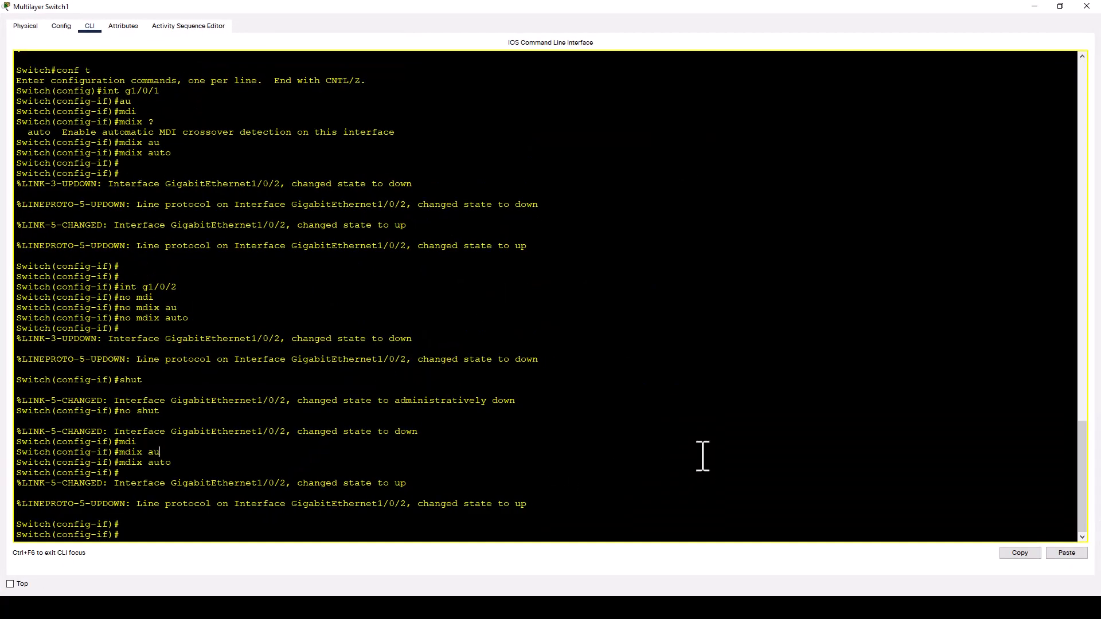
pyautogui.press('Return')
pyautogui.press('Return')
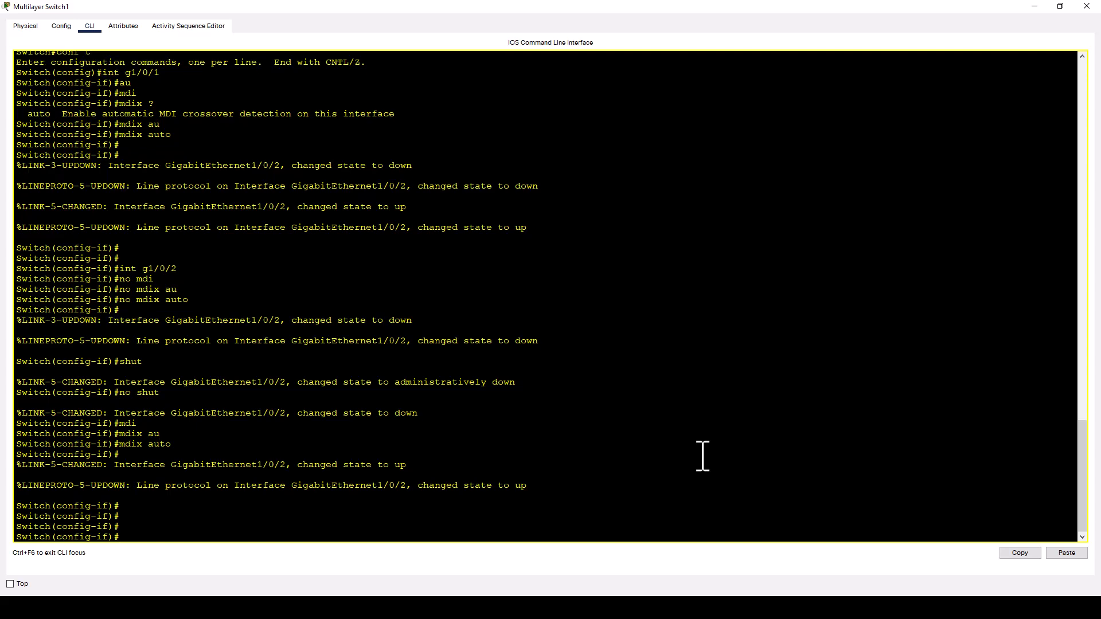
pyautogui.hotkey('alt', 'Tab')
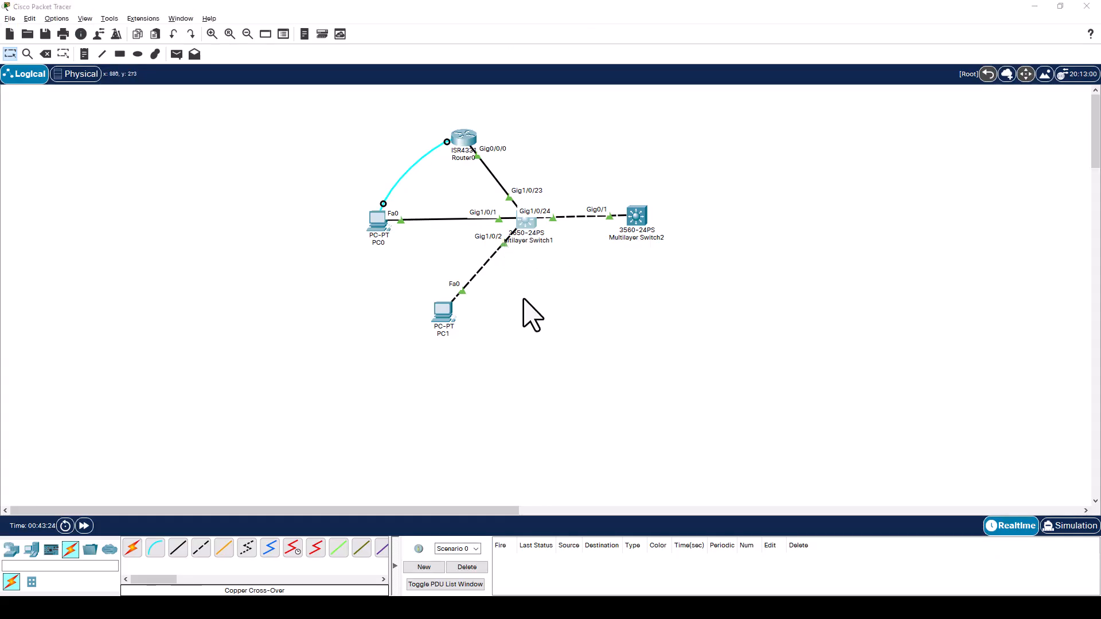
# - Disable auto MDIX on Multilayer Switch1's interface g1/0/2 with the no mdix auto command
pyautogui.hotkey('alt', 'Tab')
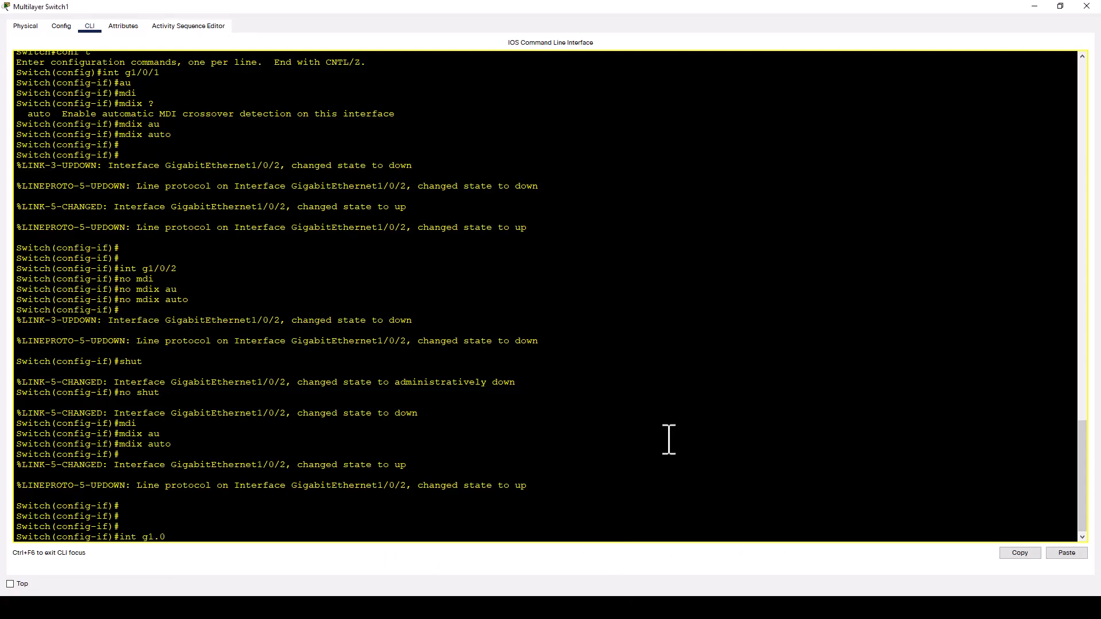
pyautogui.press('Return')
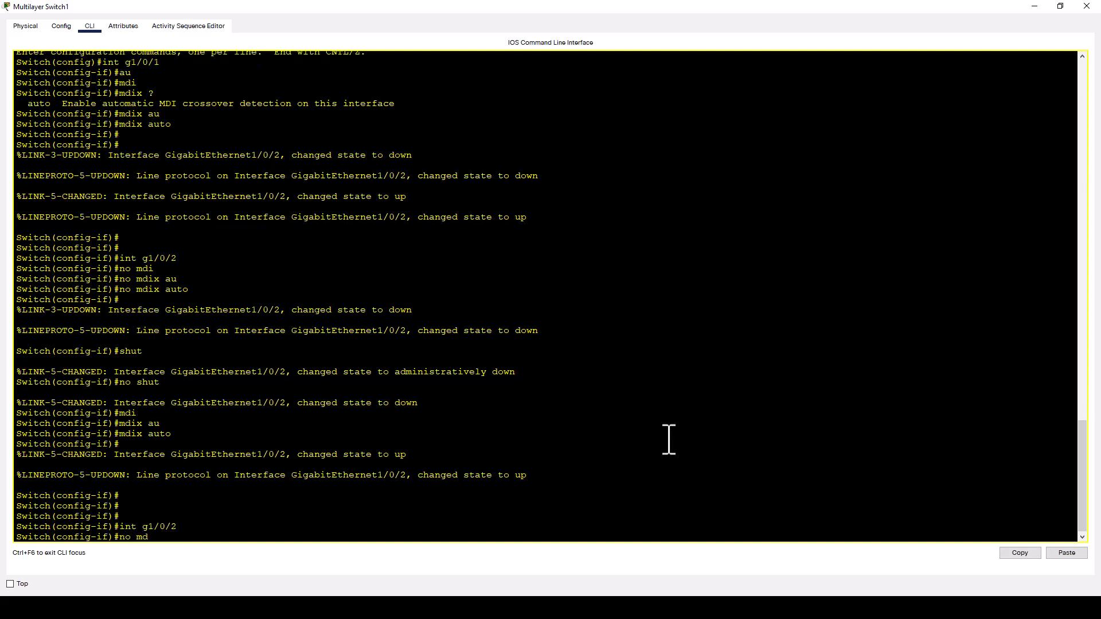
pyautogui.write('no mdi')
pyautogui.press('Tab')
pyautogui.write('au')
pyautogui.press('Tab')
pyautogui.write("'")
pyautogui.press('Return')
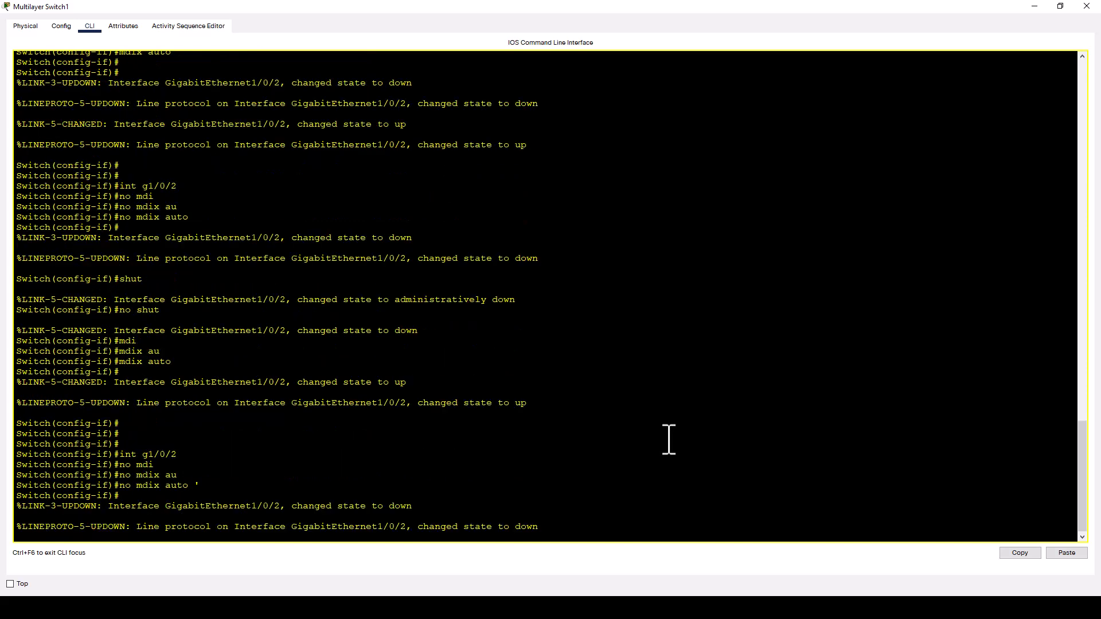
# - Restart interface g1/0/2 with shut and no shut, and fast-forward the network time in the topology
pyautogui.write('shut')
pyautogui.press('Return')
pyautogui.write('no shut')
pyautogui.press('Return')
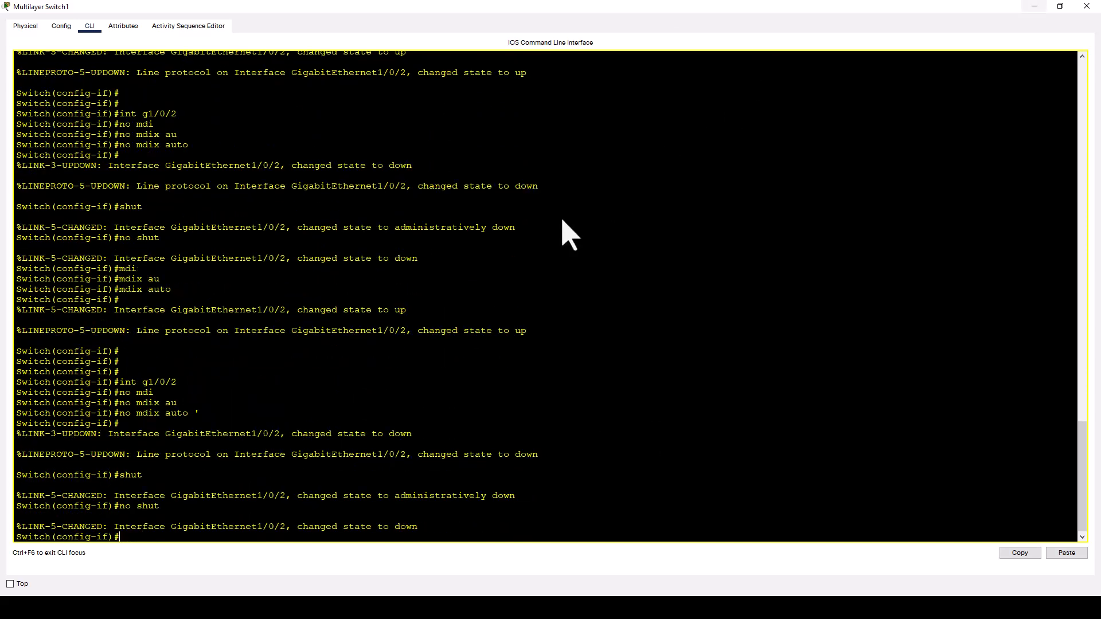
pyautogui.hotkey('alt', 'Tab')
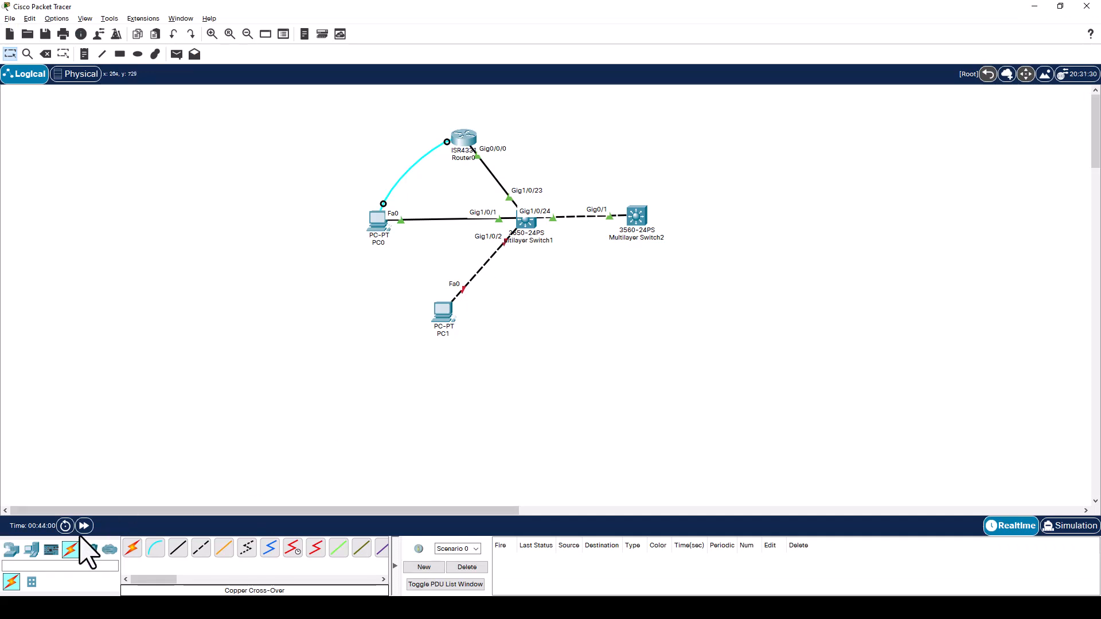
pyautogui.click(86, 527)
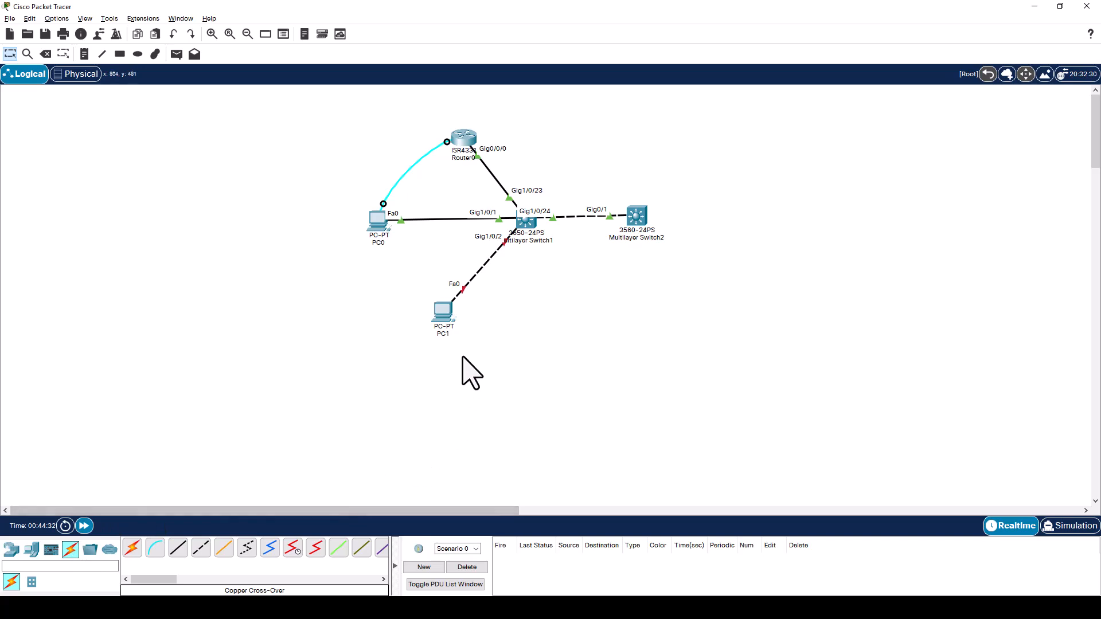